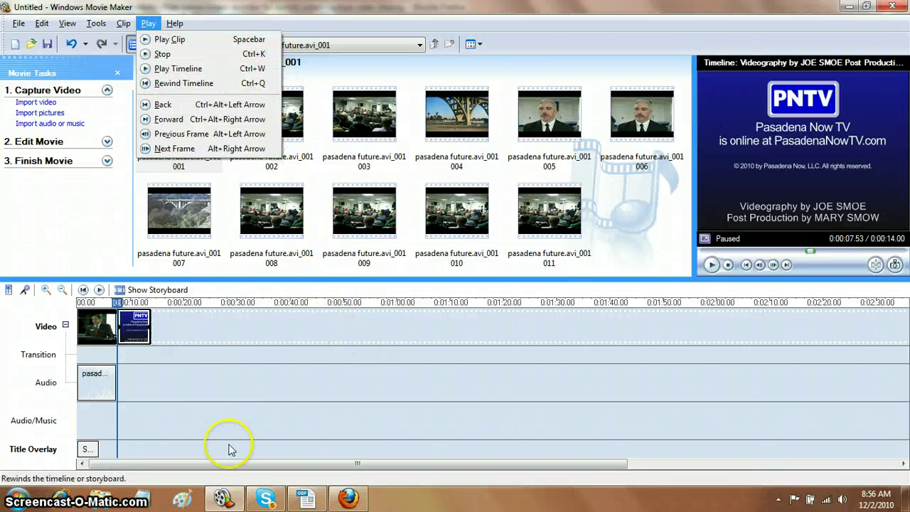
Dismiss the playback prompt and start a new blank project without saving the Untitled one.
{"action": "left_click", "coordinate": [79, 257]}
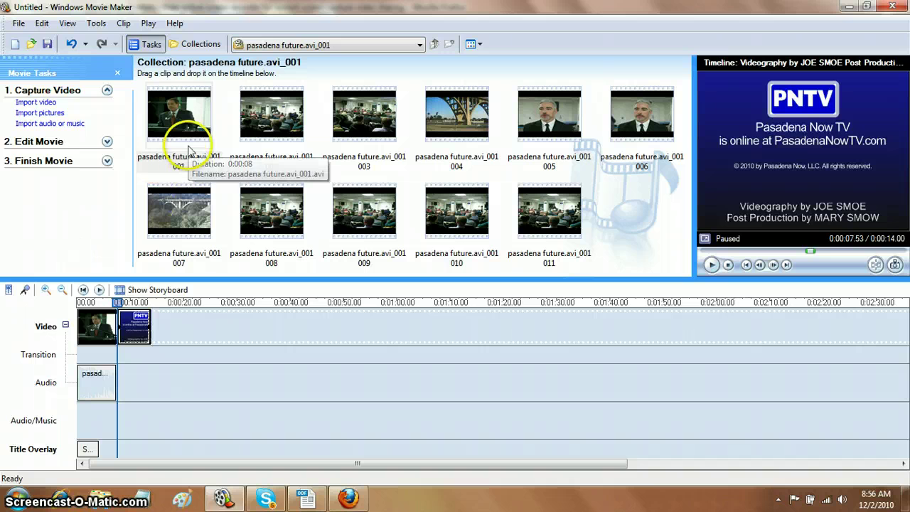
{"action": "left_click", "coordinate": [18, 23]}
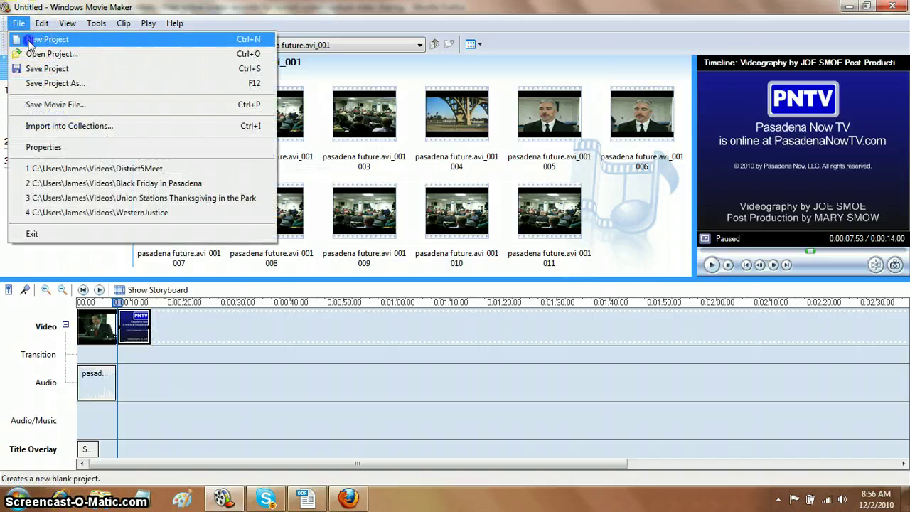
{"action": "left_click", "coordinate": [29, 40]}
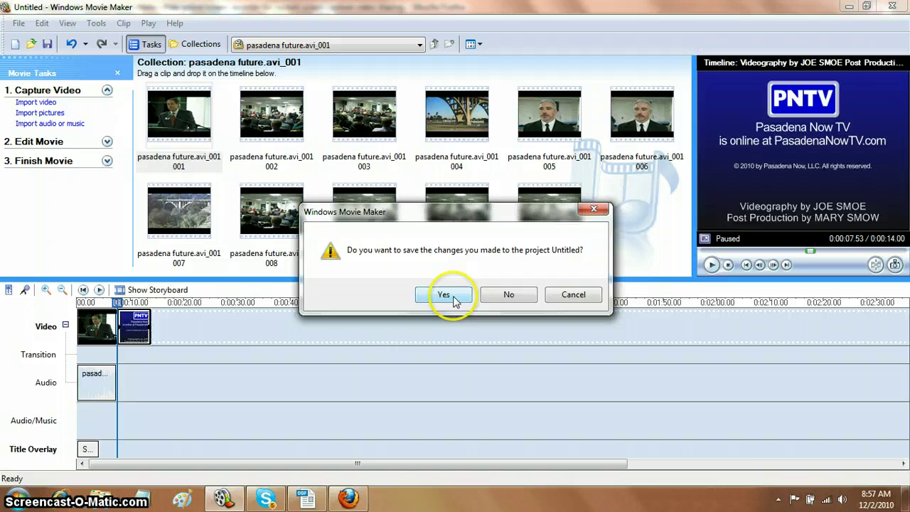
{"action": "left_click", "coordinate": [510, 295]}
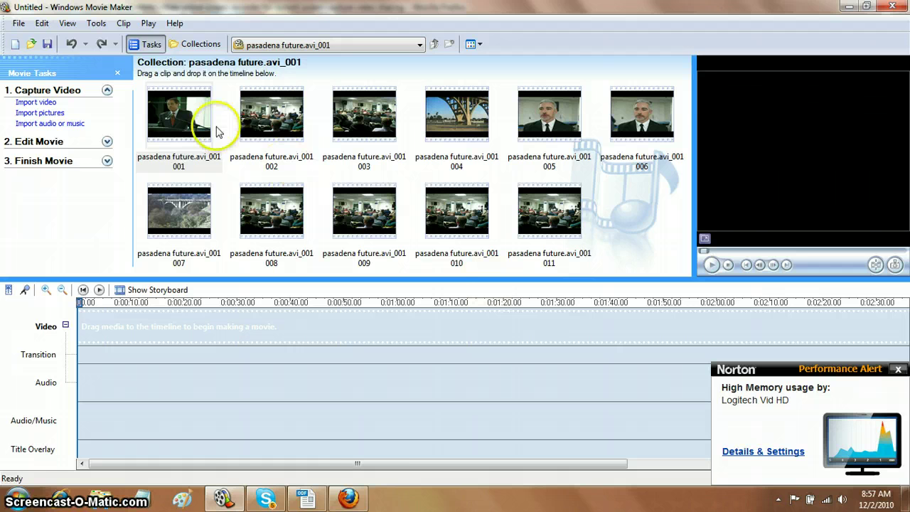
Put clip 001 first on the timeline and overlay a title with the speaker's name and 'Grand Poobah'.
{"action": "left_click", "coordinate": [182, 114]}
{"action": "left_click_drag", "start_coordinate": [182, 114], "coordinate": [96, 327]}
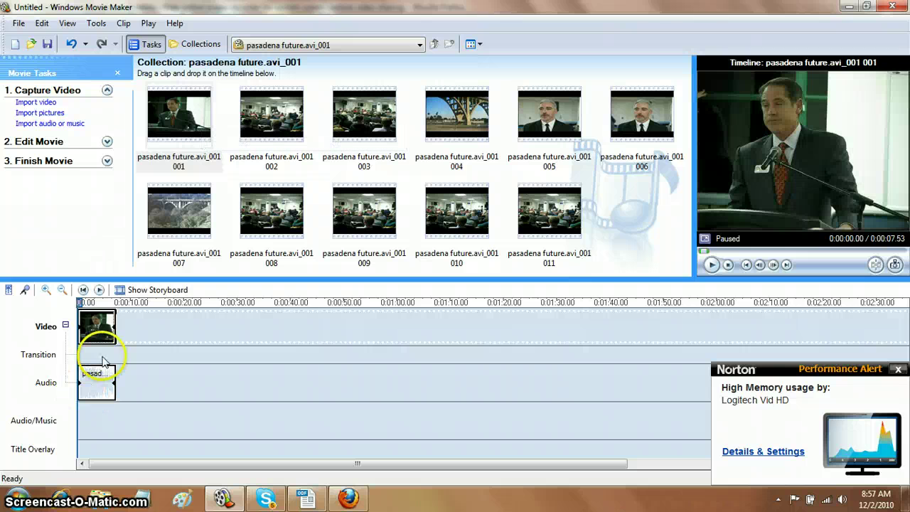
{"action": "left_click", "coordinate": [97, 23]}
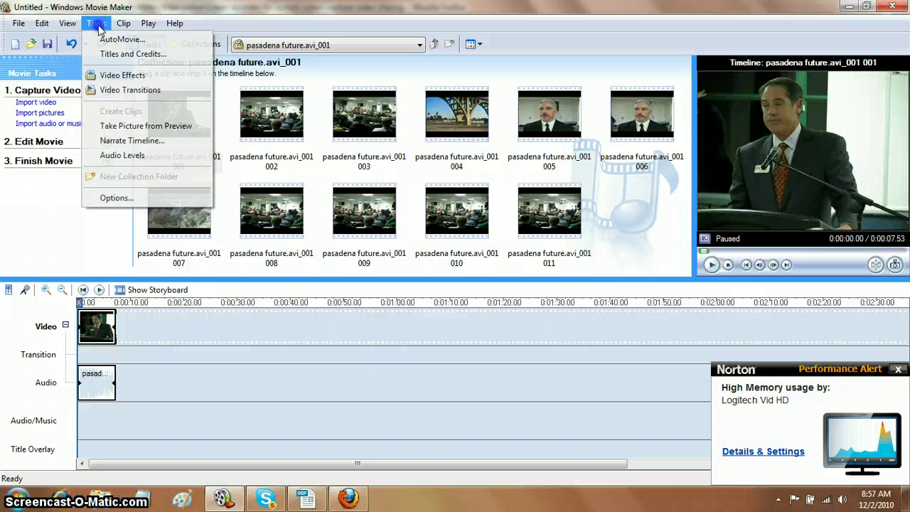
{"action": "left_click", "coordinate": [108, 55]}
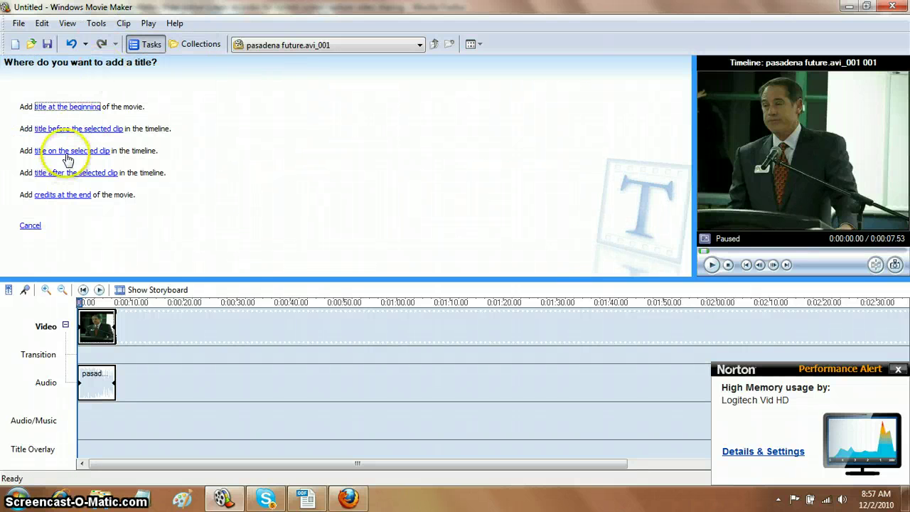
{"action": "left_click", "coordinate": [67, 151]}
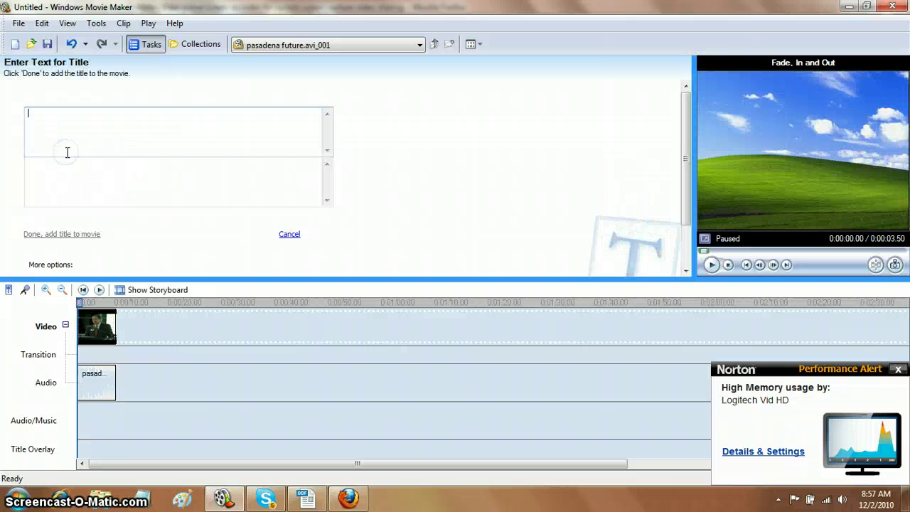
{"action": "left_click", "coordinate": [69, 143]}
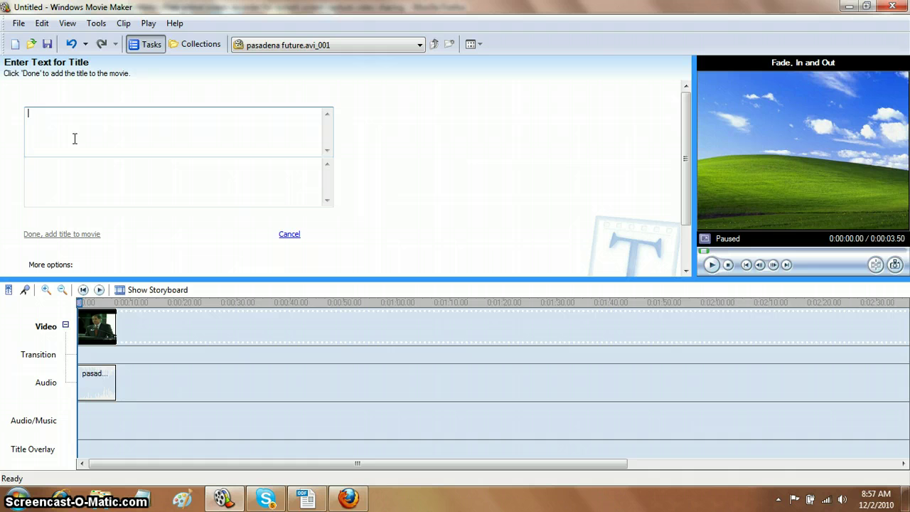
{"action": "type", "text": "STEVE MADISON"}
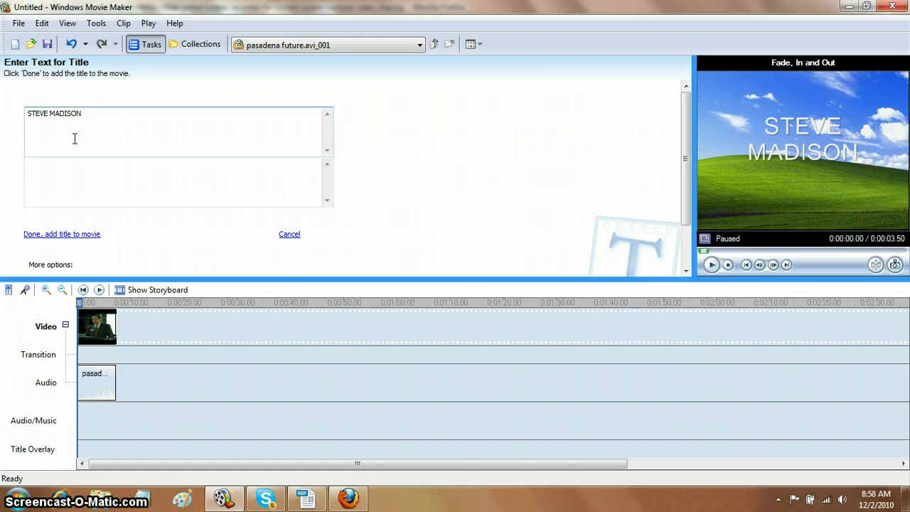
{"action": "type", "text": "Gra"}
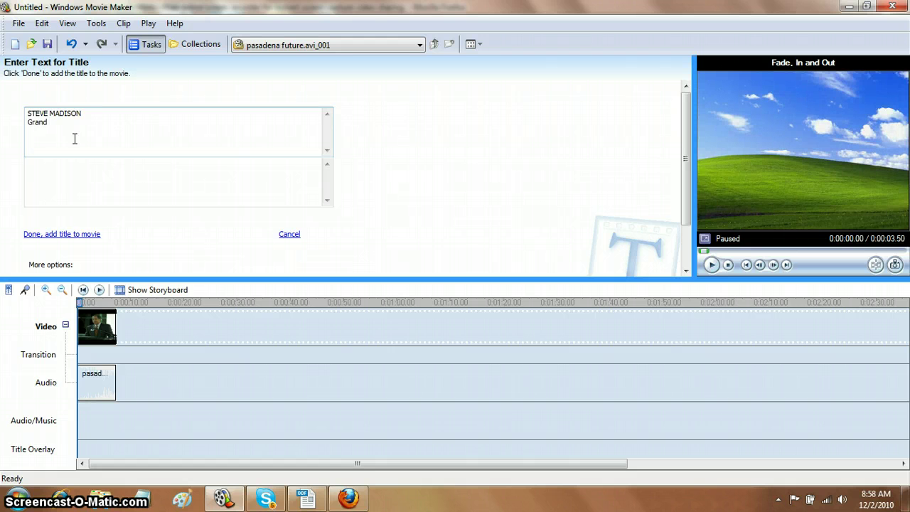
{"action": "type", "text": "nd Poobah"}
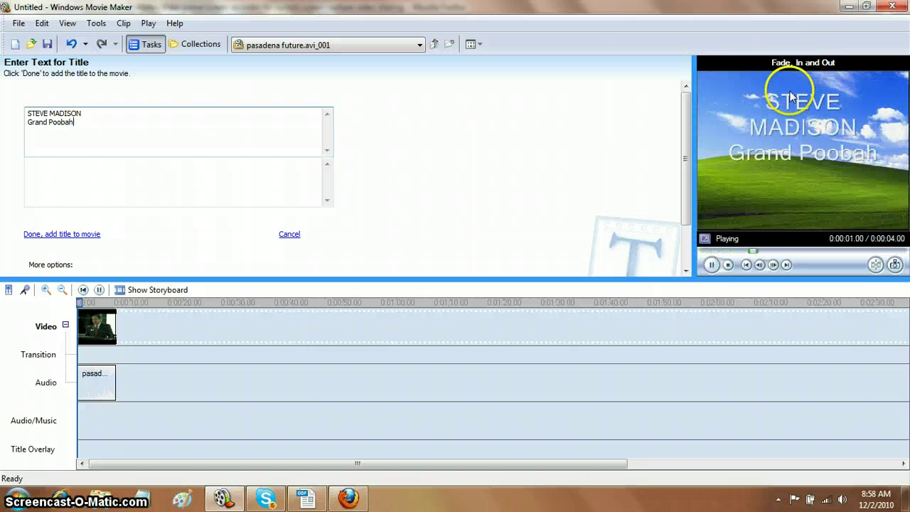
{"action": "left_click_drag", "start_coordinate": [686, 135], "coordinate": [681, 191]}
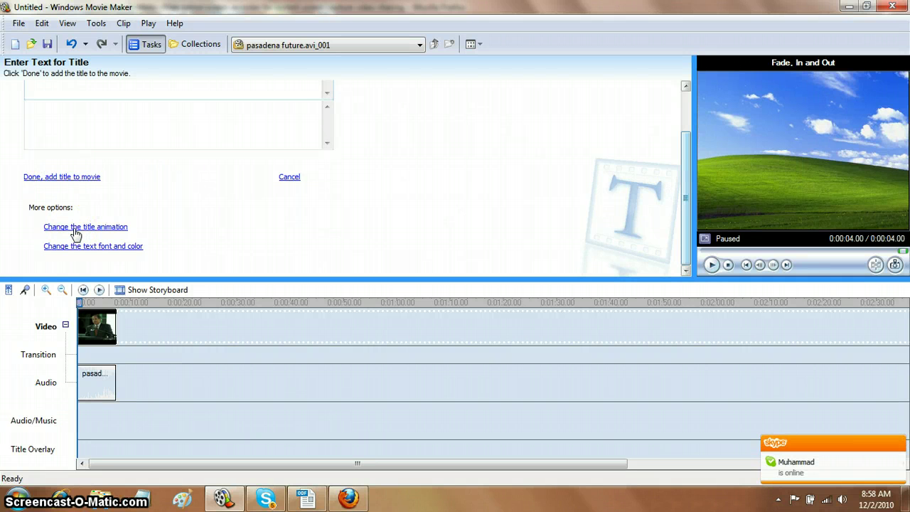
Give the name title the PNTV News Lower Thirds animation and add it over the speaker clip.
{"action": "left_click", "coordinate": [76, 227]}
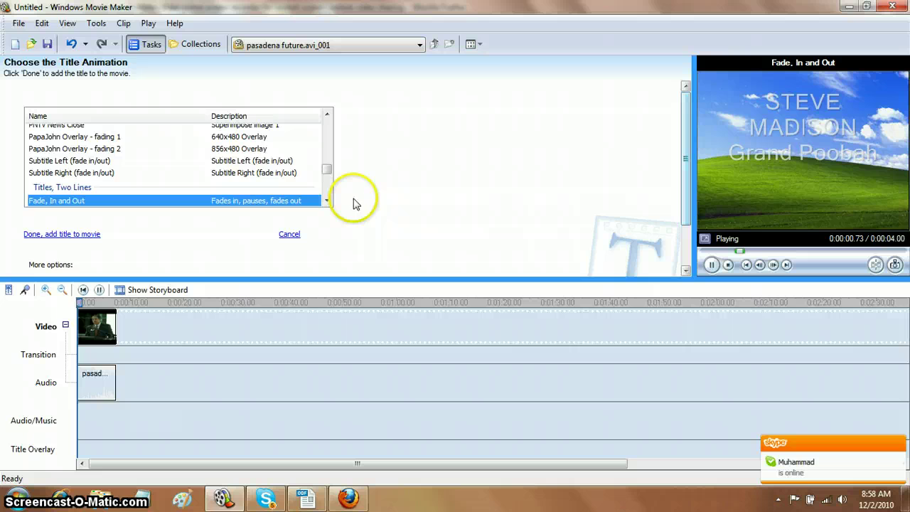
{"action": "mouse_move", "coordinate": [326, 169]}
{"action": "left_mouse_down"}
{"action": "mouse_move", "coordinate": [331, 135]}
{"action": "mouse_move", "coordinate": [331, 167]}
{"action": "left_mouse_up"}
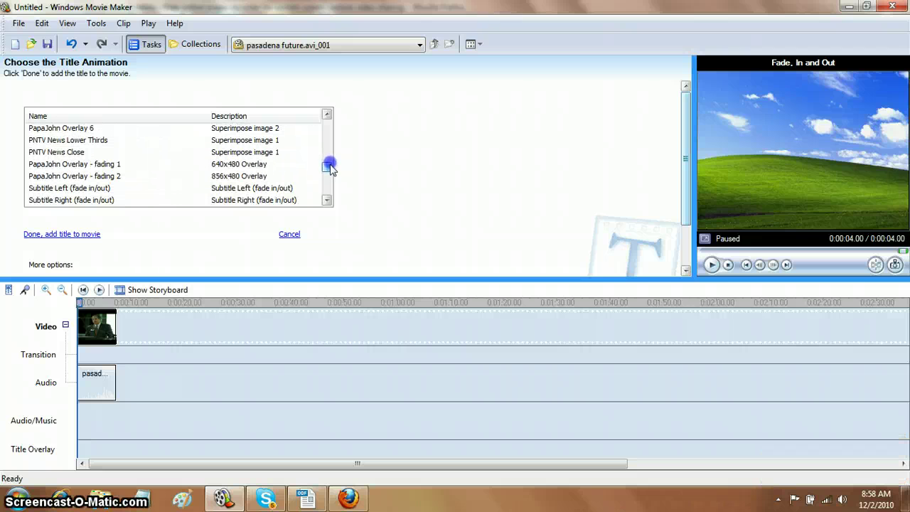
{"action": "left_click", "coordinate": [61, 140]}
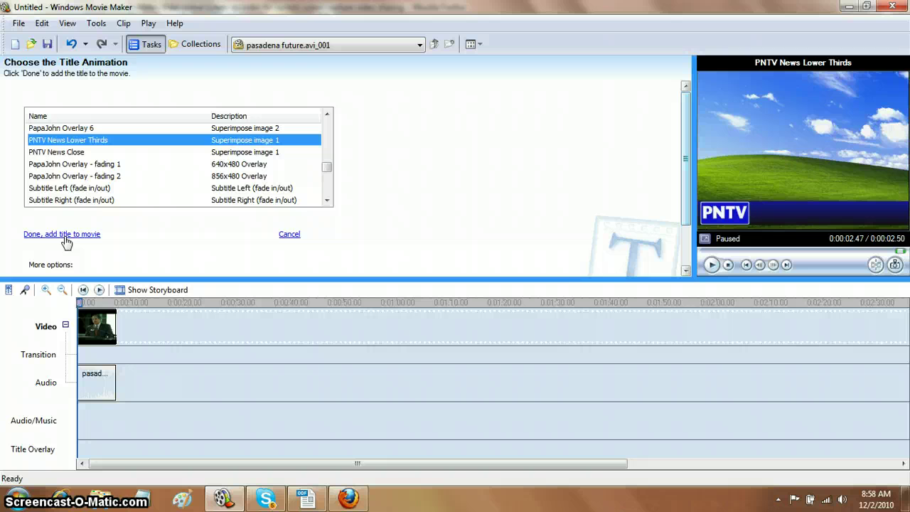
{"action": "left_click", "coordinate": [64, 235]}
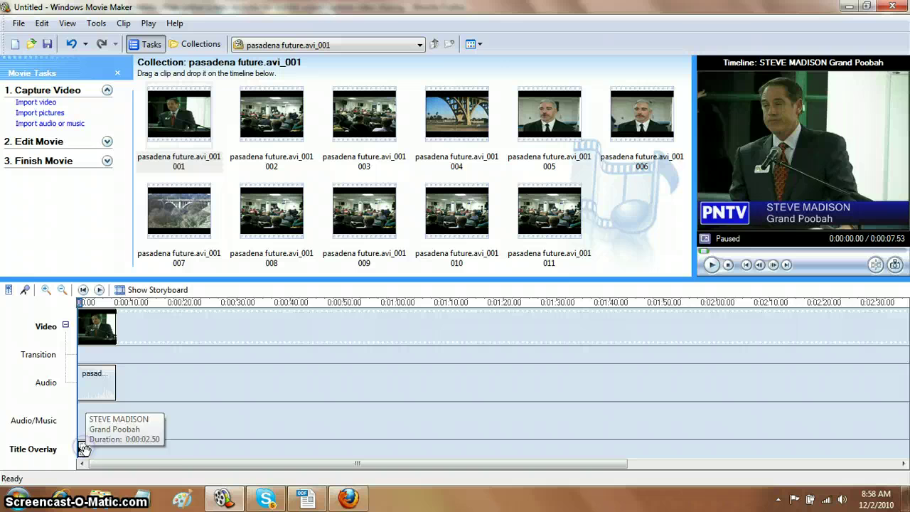
Lengthen the name title to about 3.7 seconds and preview the timeline to check it.
{"action": "left_click_drag", "start_coordinate": [82, 449], "coordinate": [94, 448]}
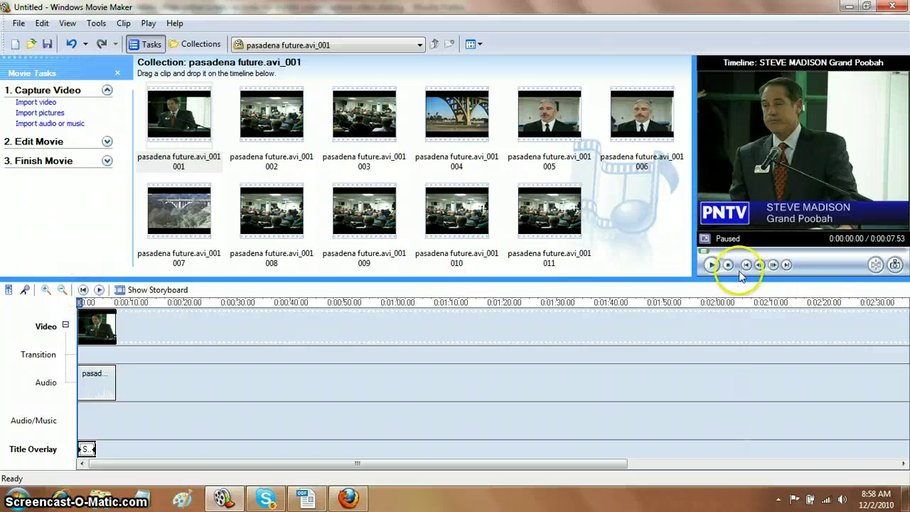
{"action": "left_click", "coordinate": [712, 265]}
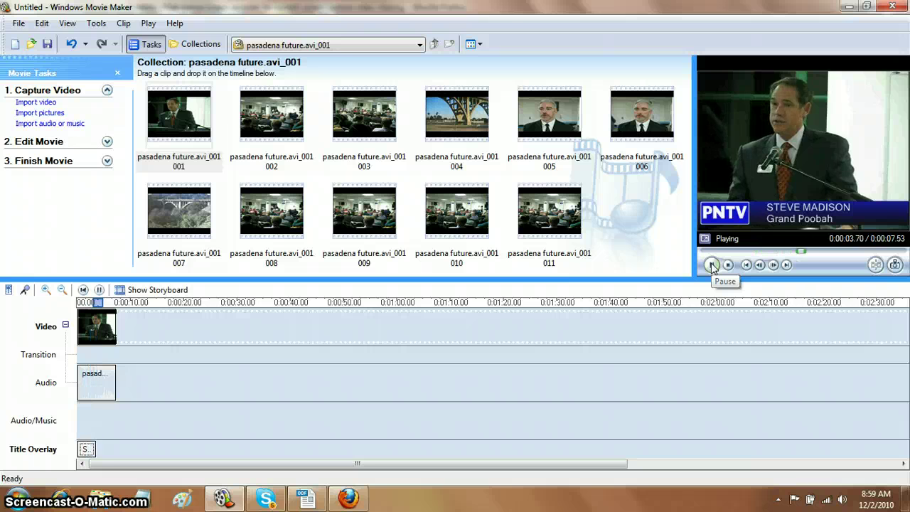
{"action": "left_click", "coordinate": [712, 264]}
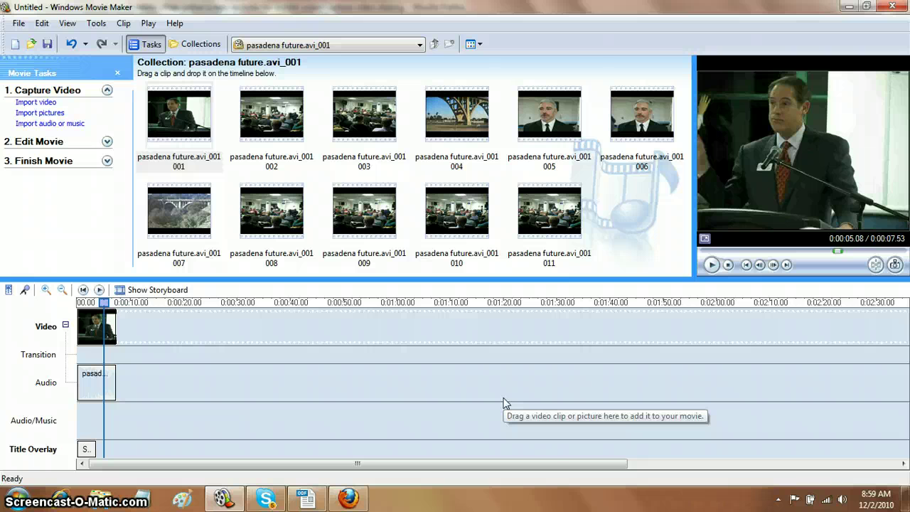
{"action": "left_click_drag", "start_coordinate": [115, 334], "coordinate": [149, 336]}
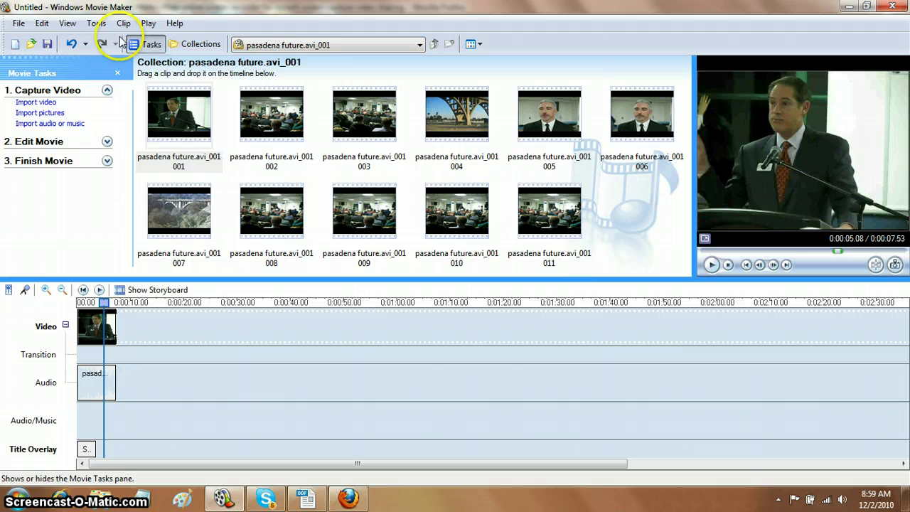
Create a title after the speaker clip reading 'Video by' the videographer's name, then 'Post Production'.
{"action": "left_click", "coordinate": [97, 25]}
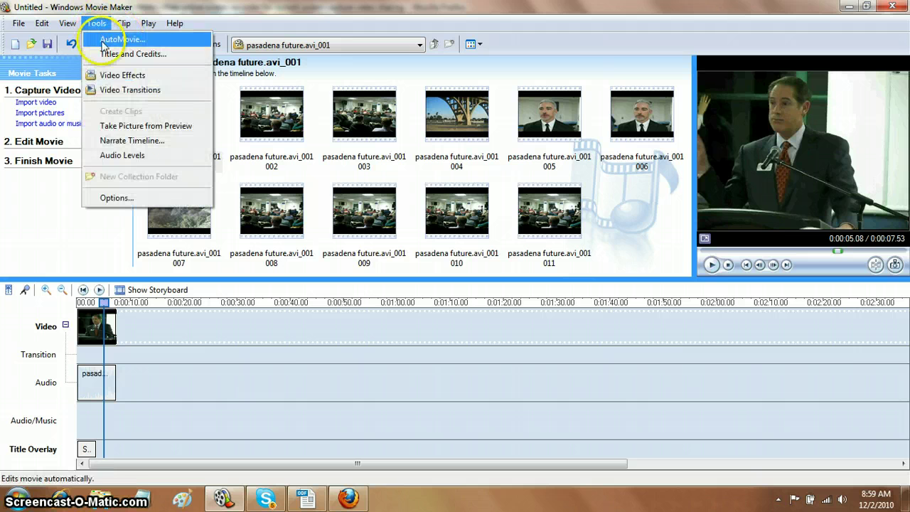
{"action": "left_click", "coordinate": [109, 54]}
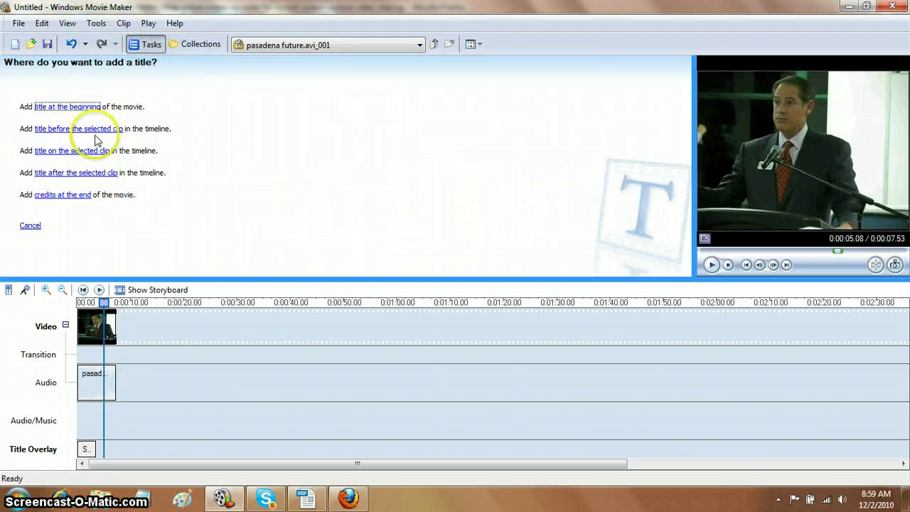
{"action": "left_click", "coordinate": [64, 174]}
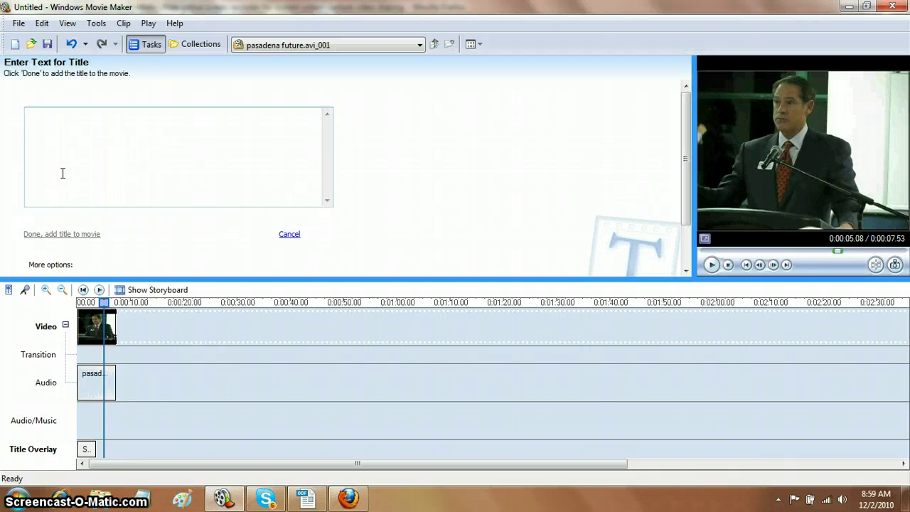
{"action": "left_click", "coordinate": [63, 123]}
{"action": "left_click", "coordinate": [98, 329]}
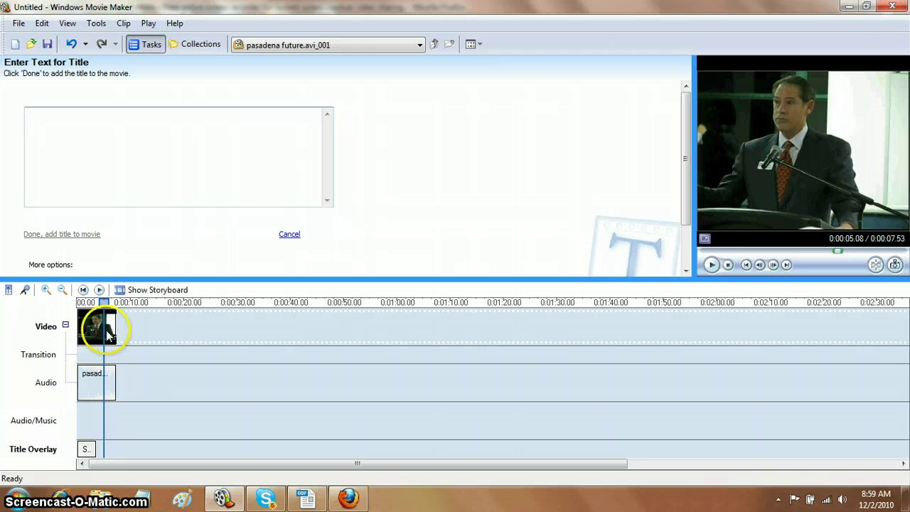
{"action": "left_click", "coordinate": [85, 114]}
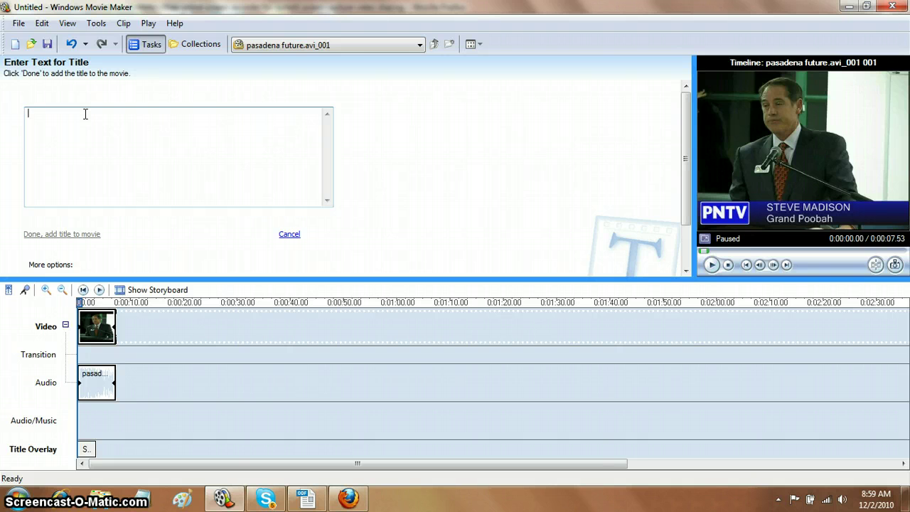
{"action": "type", "text": "Vid"}
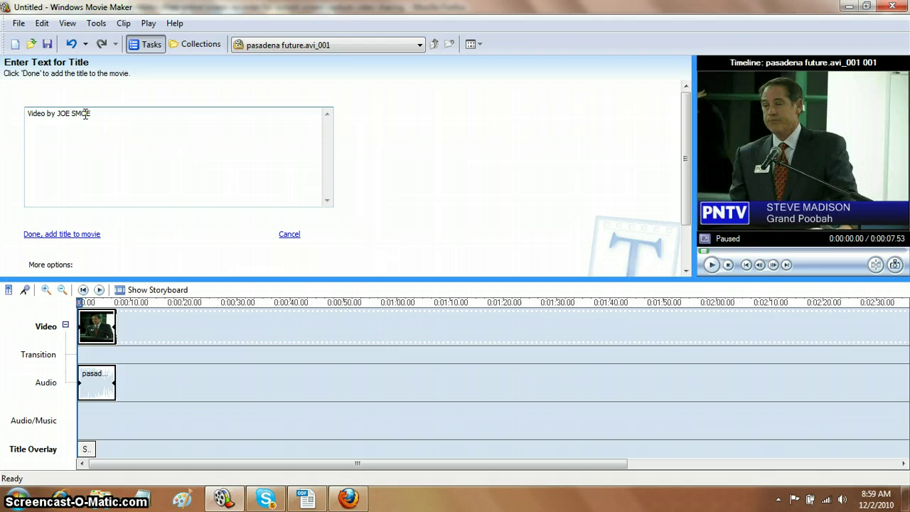
{"action": "type", "text": "eo by JOE SMOE"}
{"action": "key", "text": "Return"}
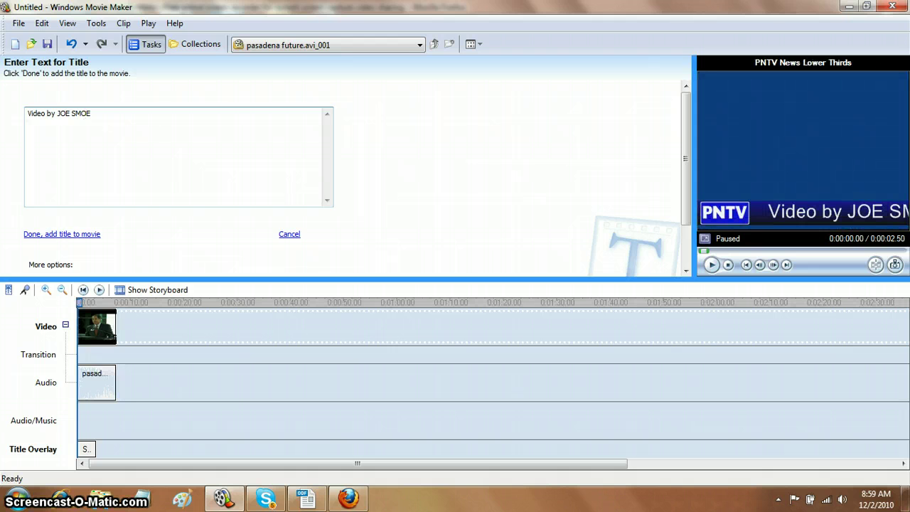
{"action": "type", "text": "Post Prod"}
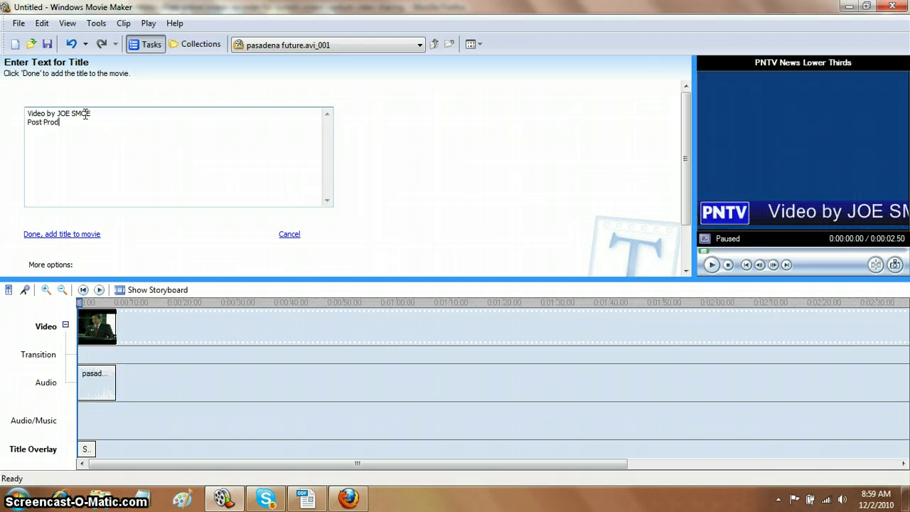
{"action": "type", "text": "uction/ by MARY SMOW"}
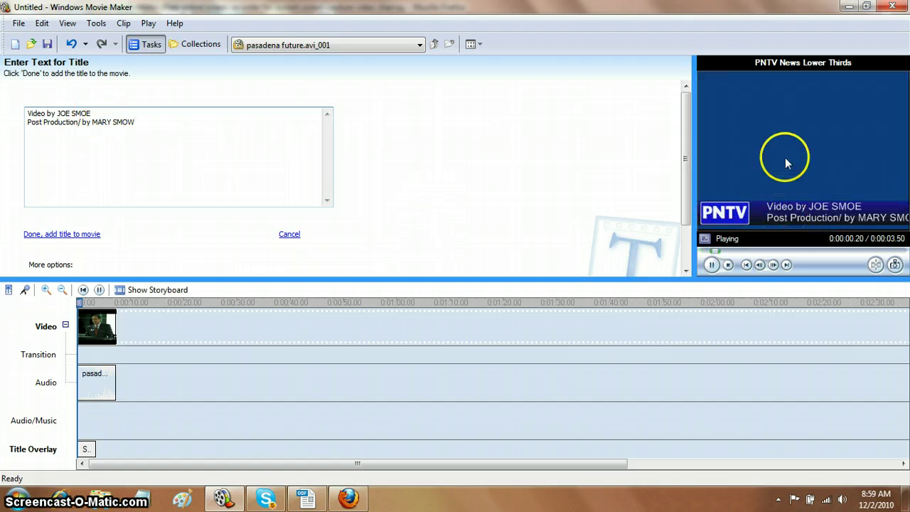
Switch the credits title animation to PNTV News Close.
{"action": "left_click_drag", "start_coordinate": [687, 161], "coordinate": [688, 208]}
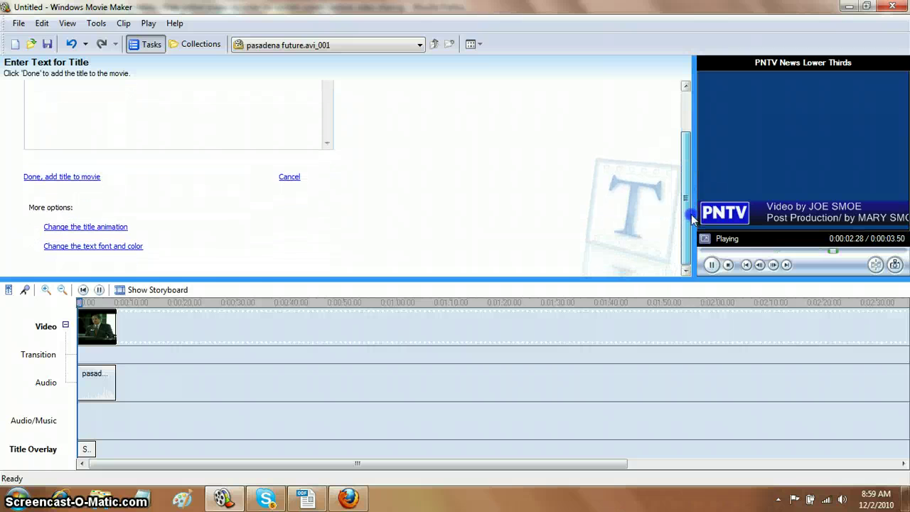
{"action": "left_click", "coordinate": [86, 227]}
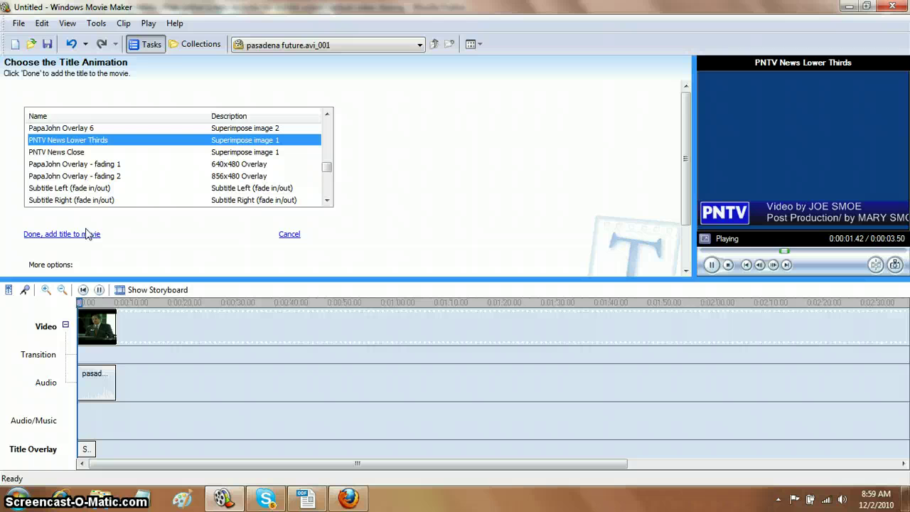
{"action": "left_click", "coordinate": [40, 154]}
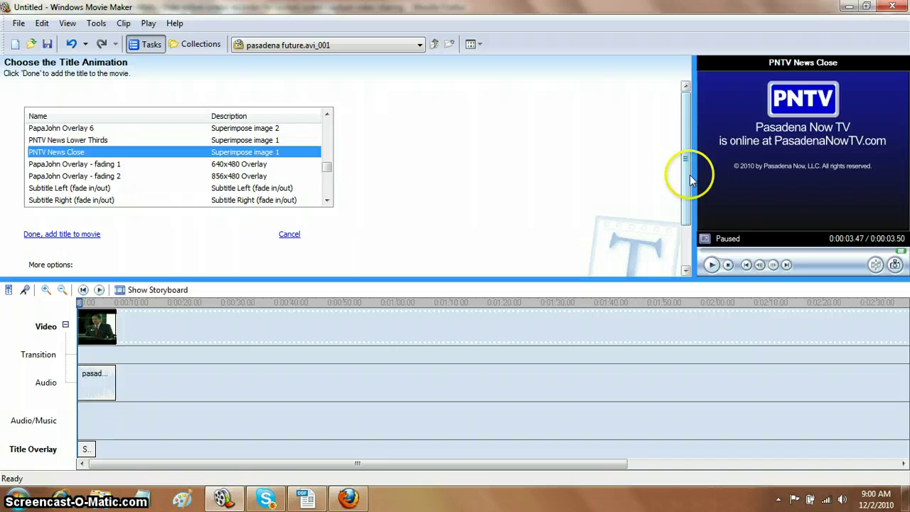
{"action": "left_click_drag", "start_coordinate": [685, 170], "coordinate": [686, 222]}
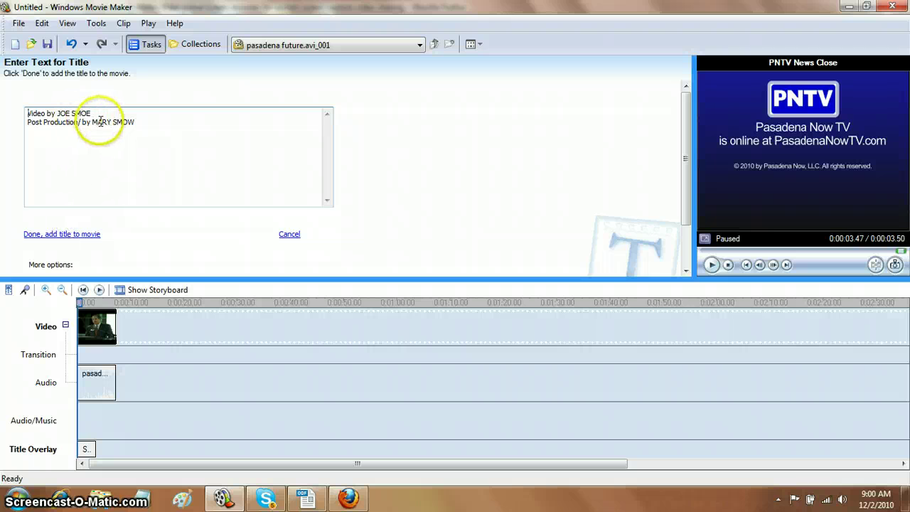
Change 'By' to lowercase 'by' on line two and remove the surname's misspelled last letter.
{"action": "left_click", "coordinate": [84, 122]}
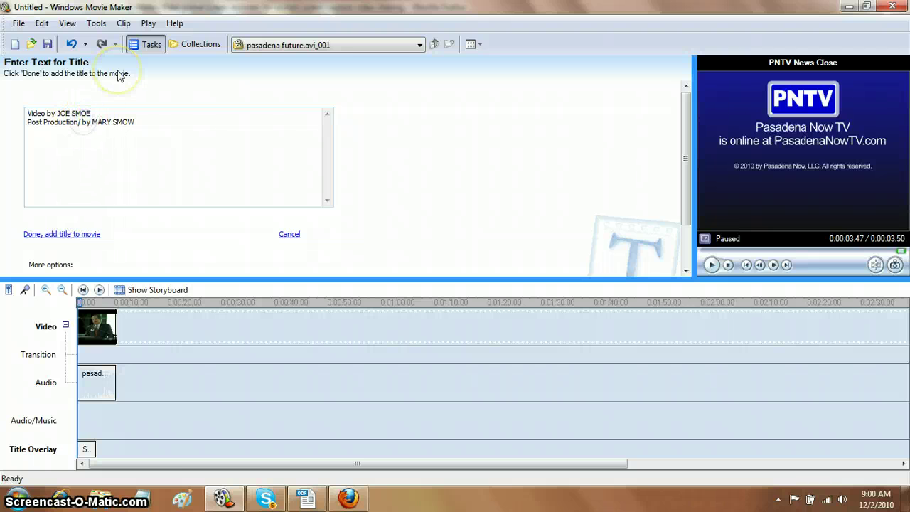
{"action": "key", "text": "Delete"}
{"action": "type", "text": "b"}
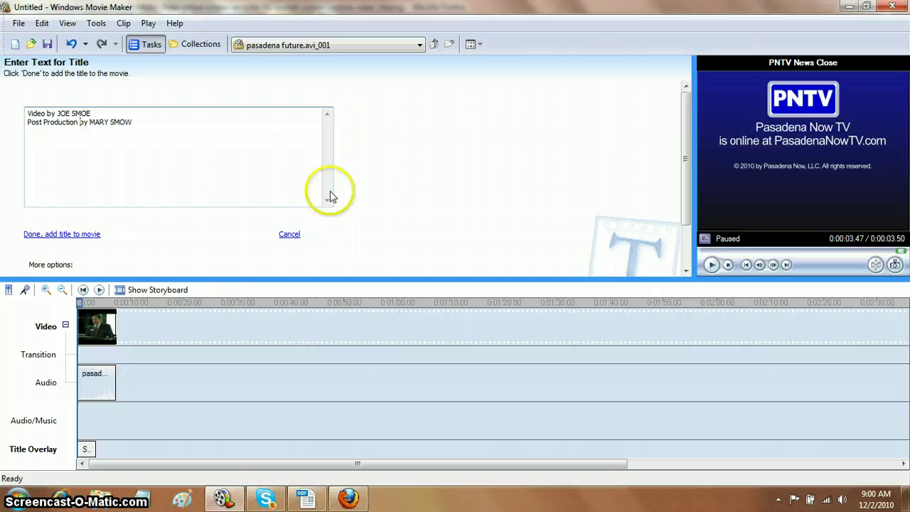
{"action": "left_click", "coordinate": [144, 120]}
{"action": "key", "text": "BackSpace"}
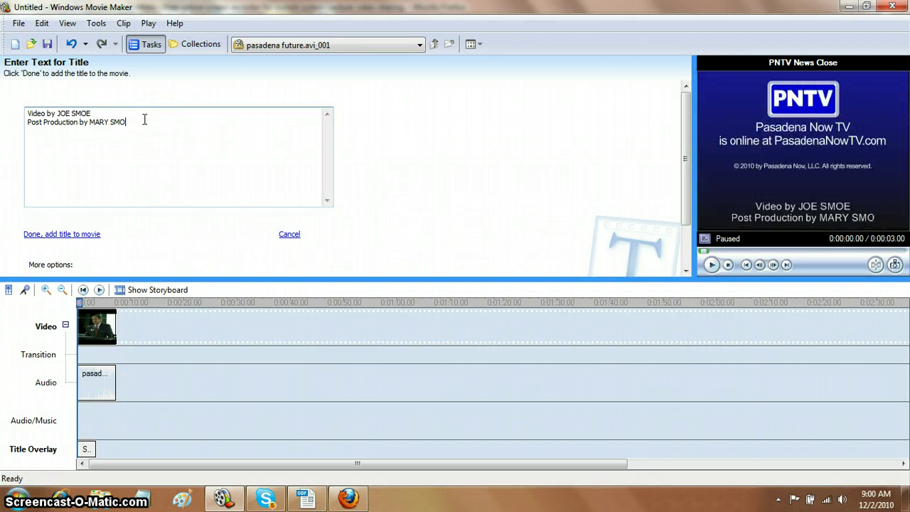
Correct the surname, add the credits to the movie, and stretch the clip to 0:00:05.43.
{"action": "type", "text": "E"}
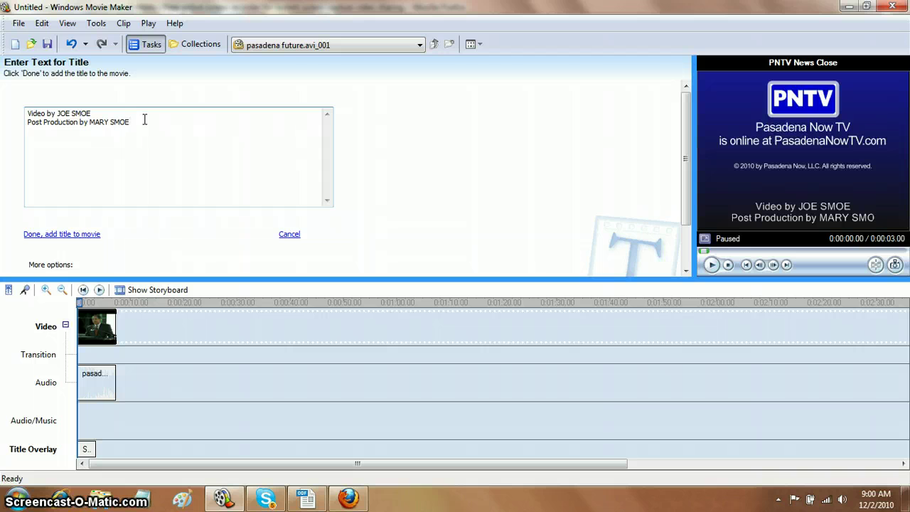
{"action": "left_click", "coordinate": [64, 234]}
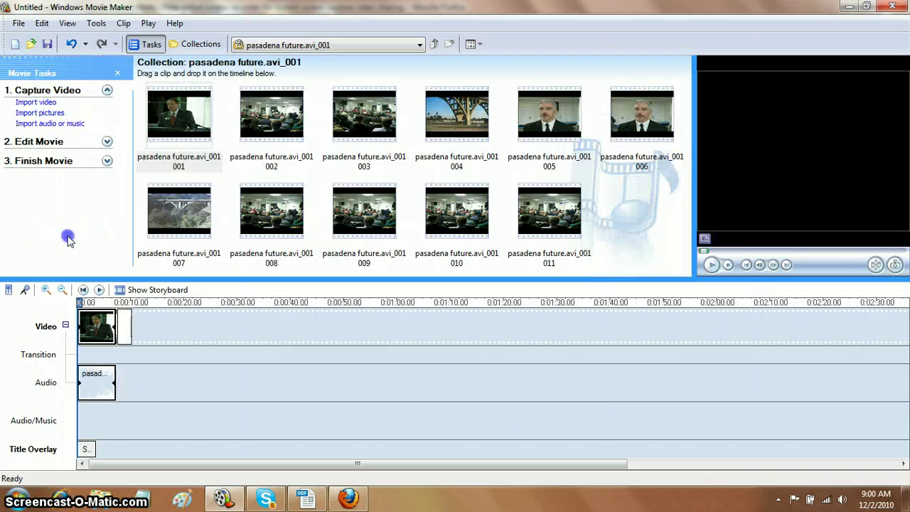
{"action": "left_click", "coordinate": [121, 334]}
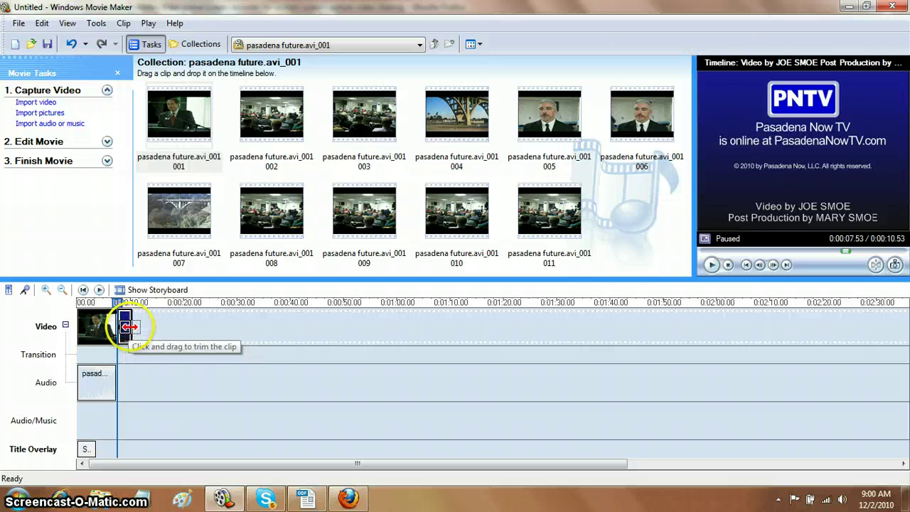
{"action": "left_click_drag", "start_coordinate": [123, 329], "coordinate": [131, 327]}
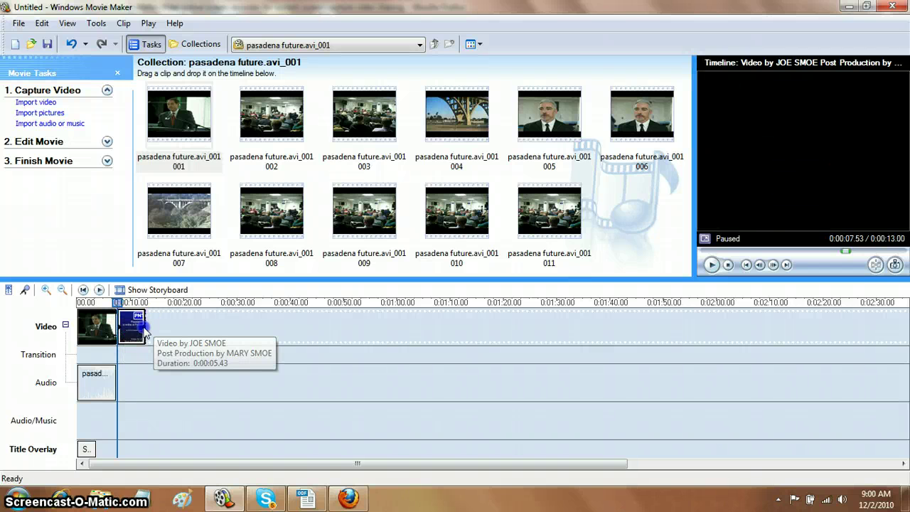